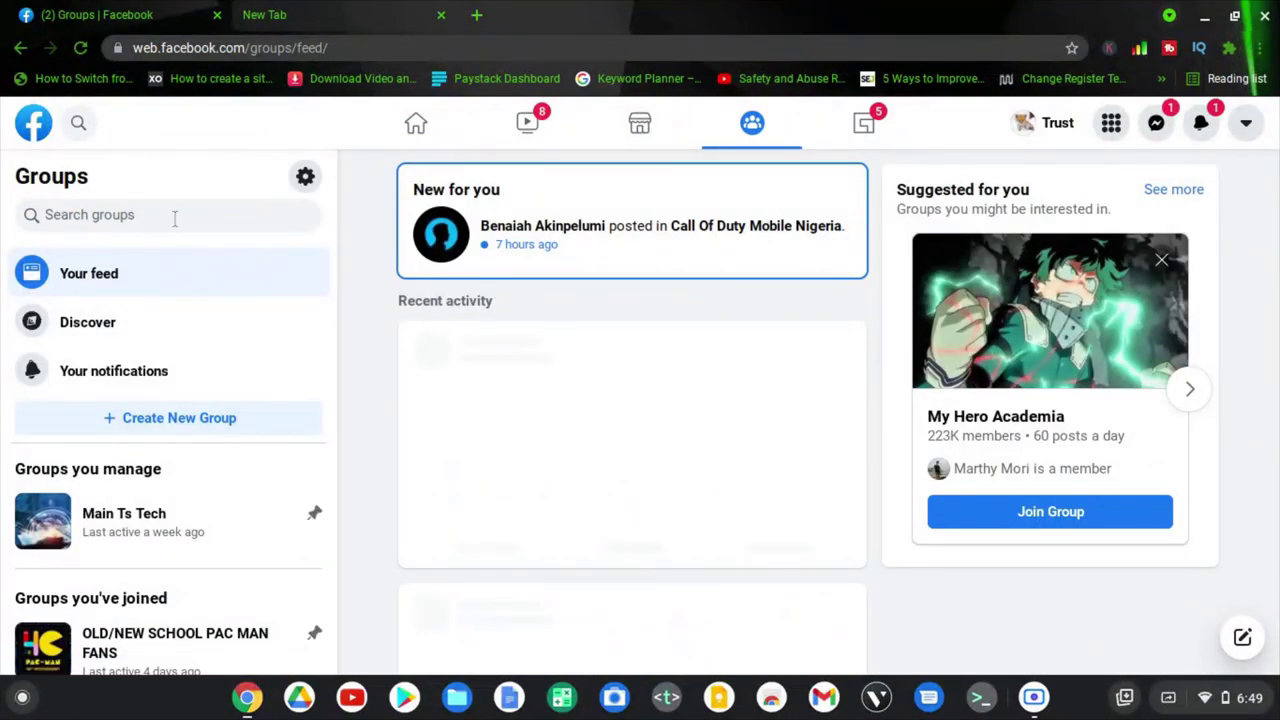
# Step: Find Ts tech talk - Group in the joined groups sidebar and open its page
pyautogui.click(1111, 125)
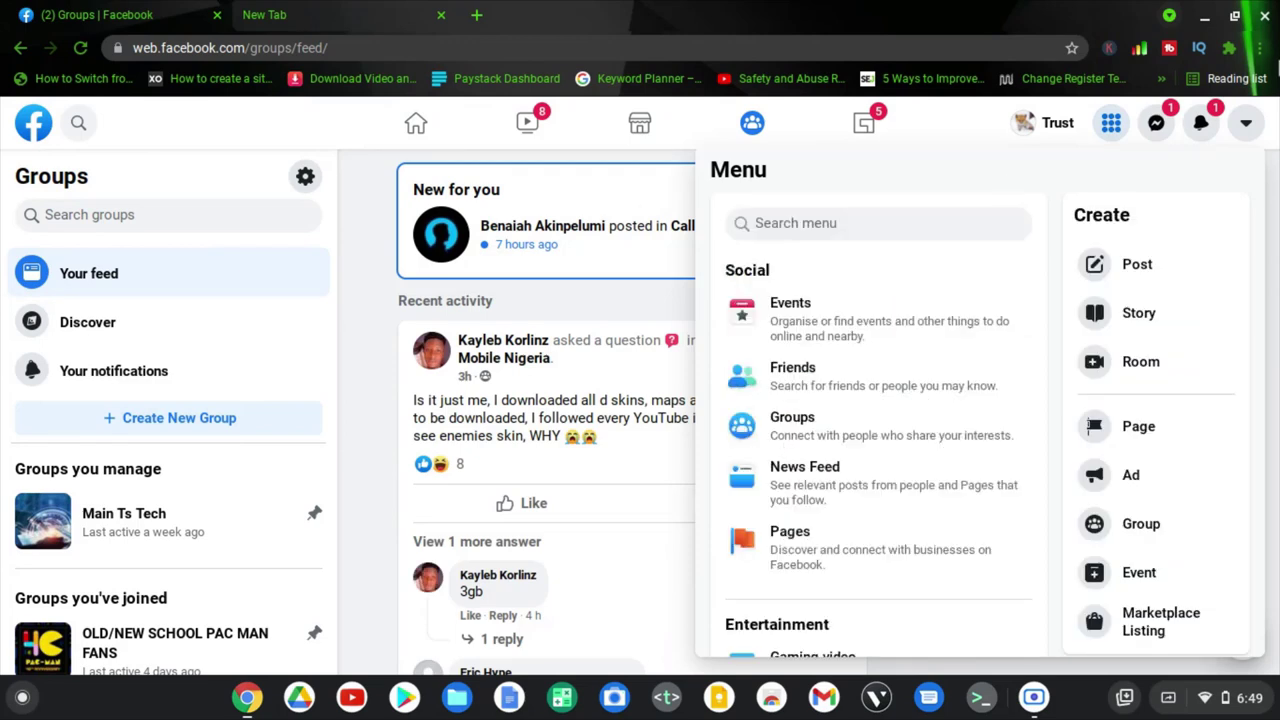
pyautogui.click(1112, 125)
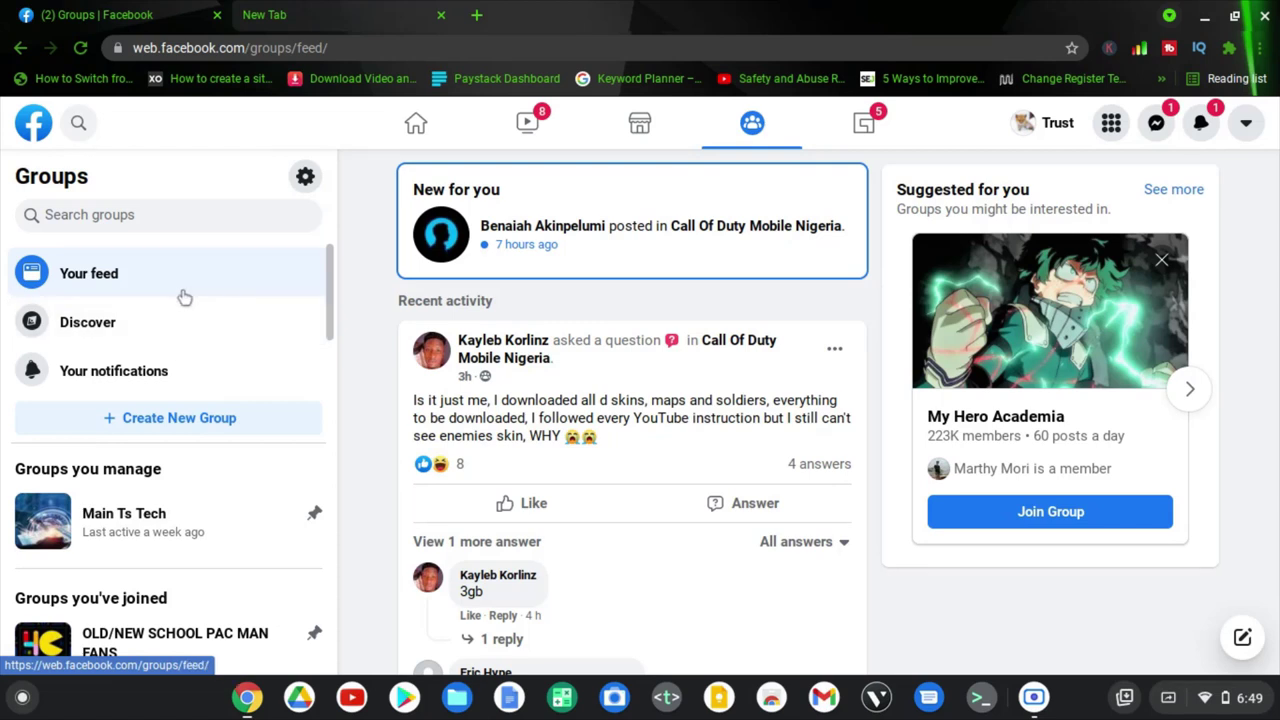
pyautogui.scroll(-1, 180, 294)
pyautogui.scroll(1, 184, 297)
pyautogui.scroll(-3, 184, 297)
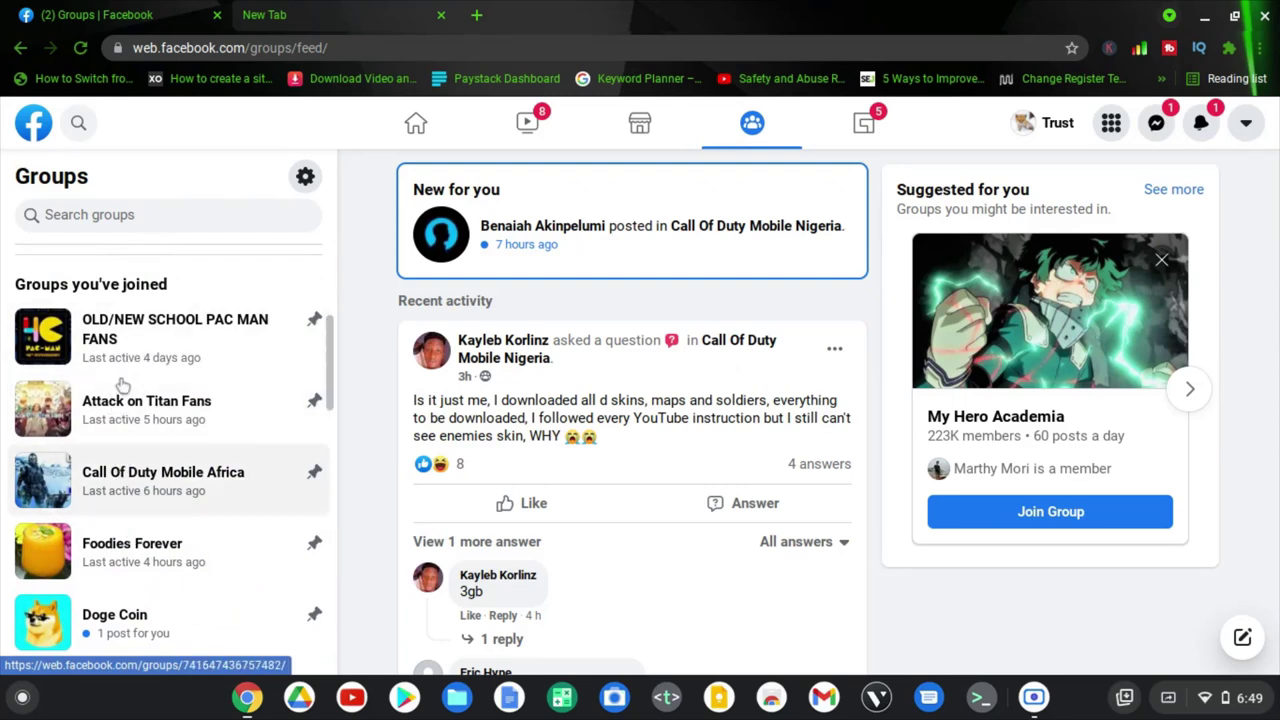
pyautogui.scroll(-1, 155, 364)
pyautogui.scroll(-1, 155, 367)
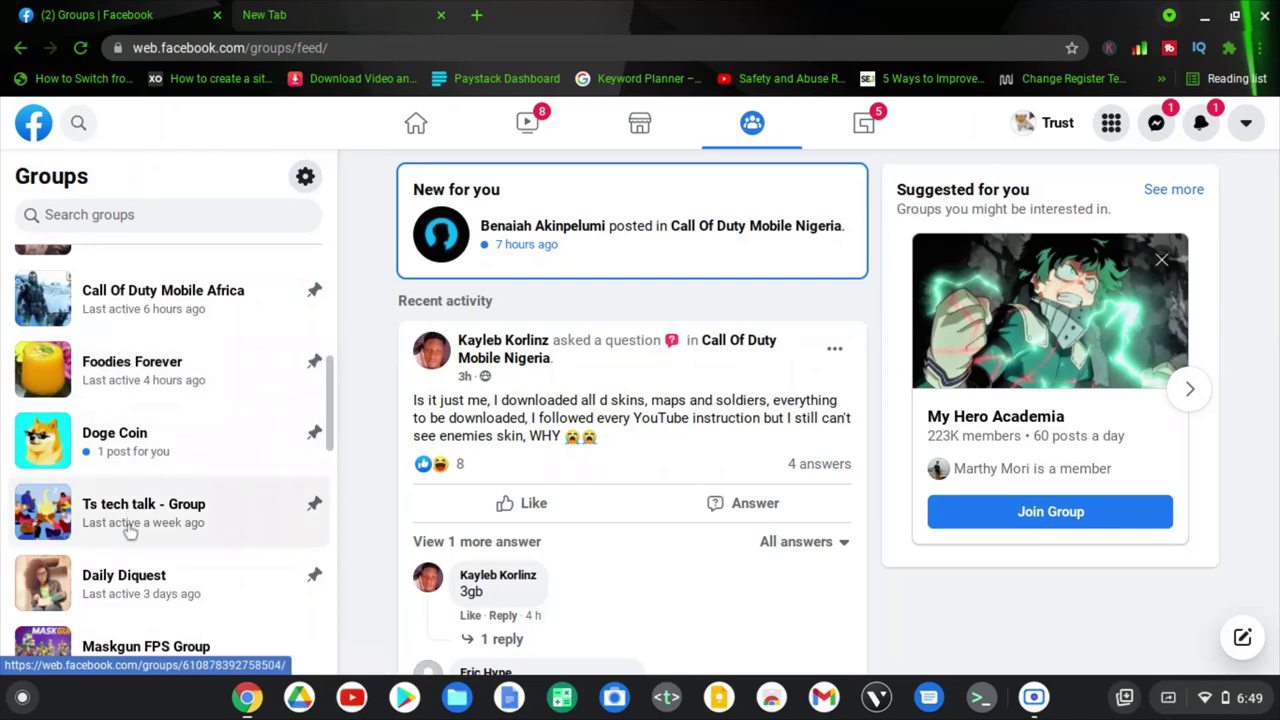
pyautogui.scroll(1, 146, 517)
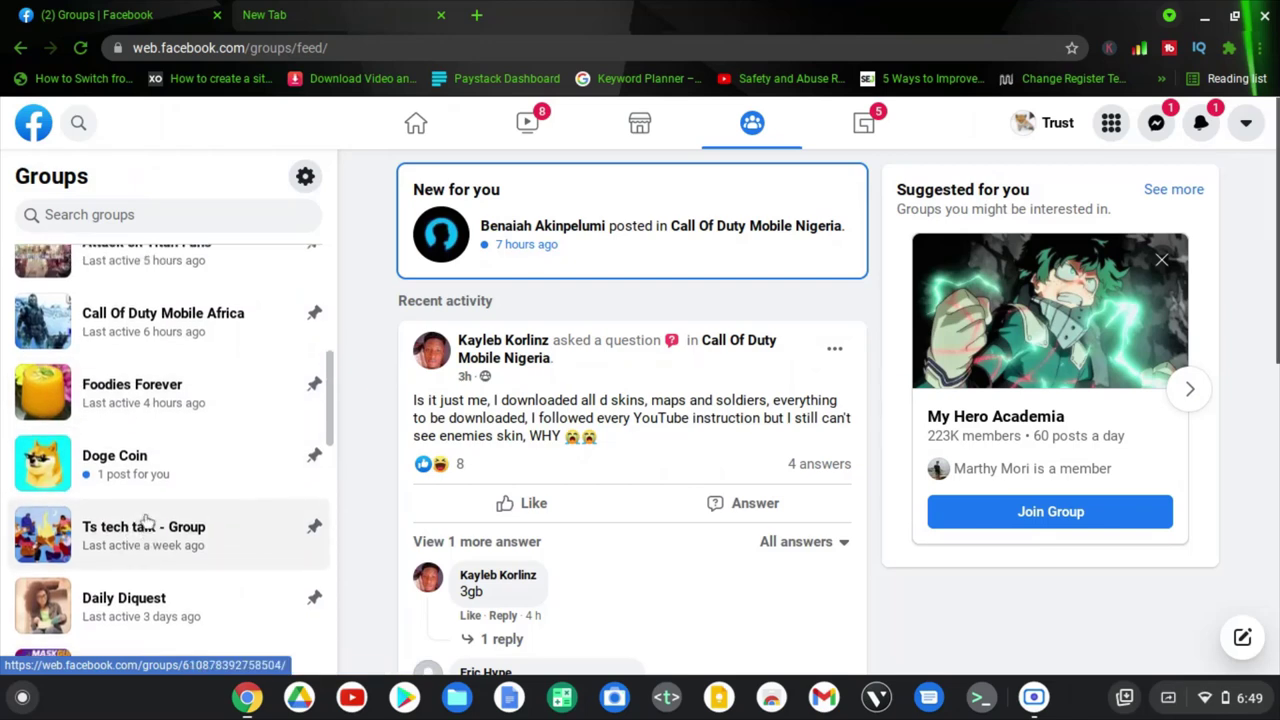
pyautogui.click(147, 518)
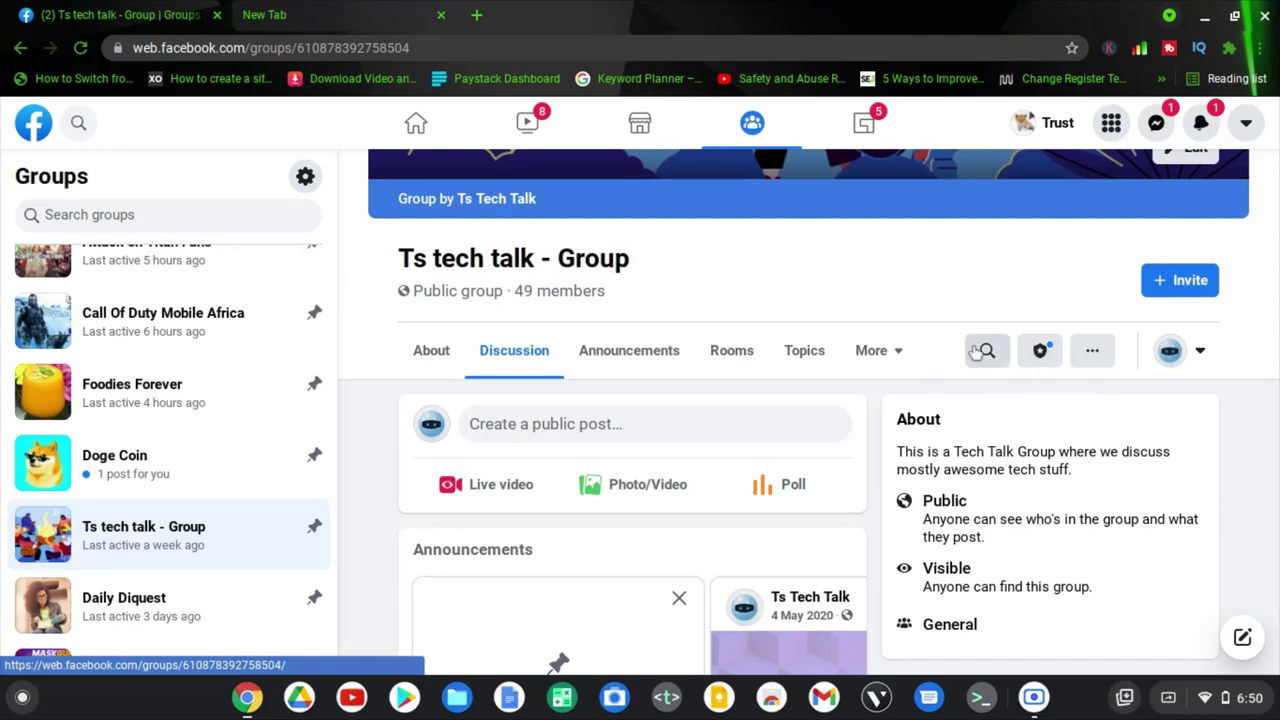
# Step: Open Settings from the Ts tech talk group's Manage group admin sidebar
pyautogui.click(1040, 350)
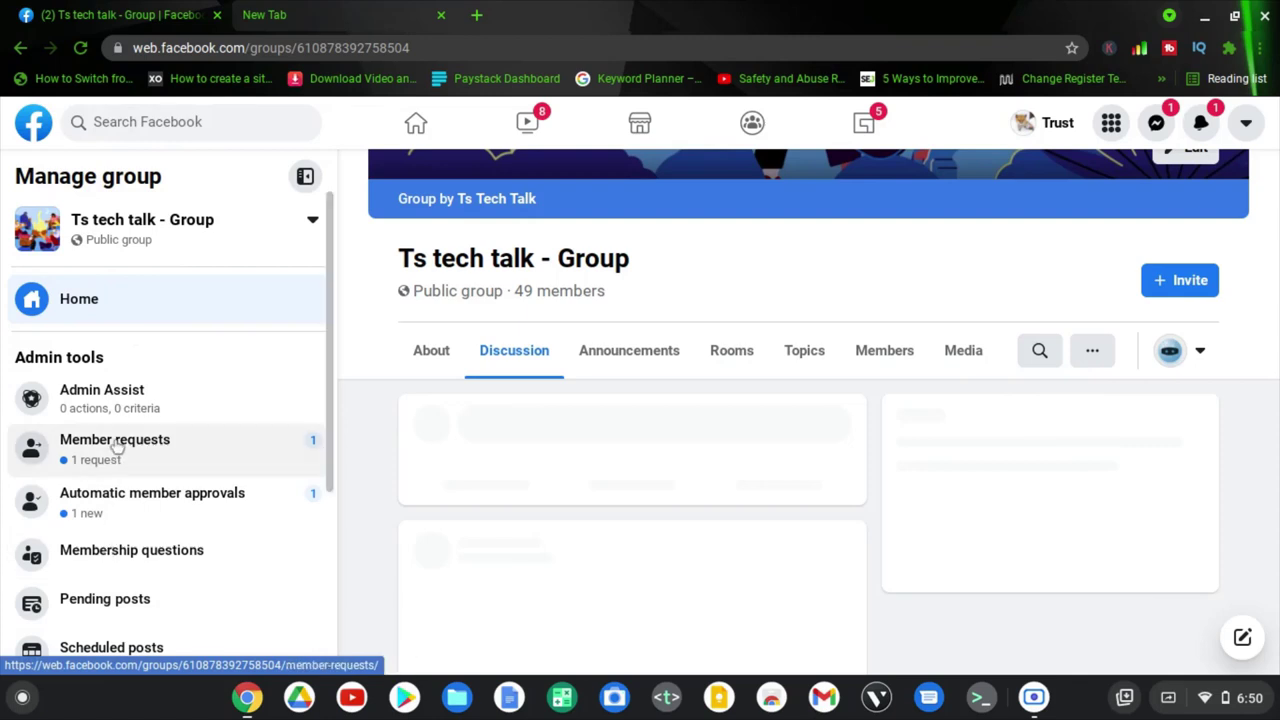
pyautogui.scroll(-3, 117, 447)
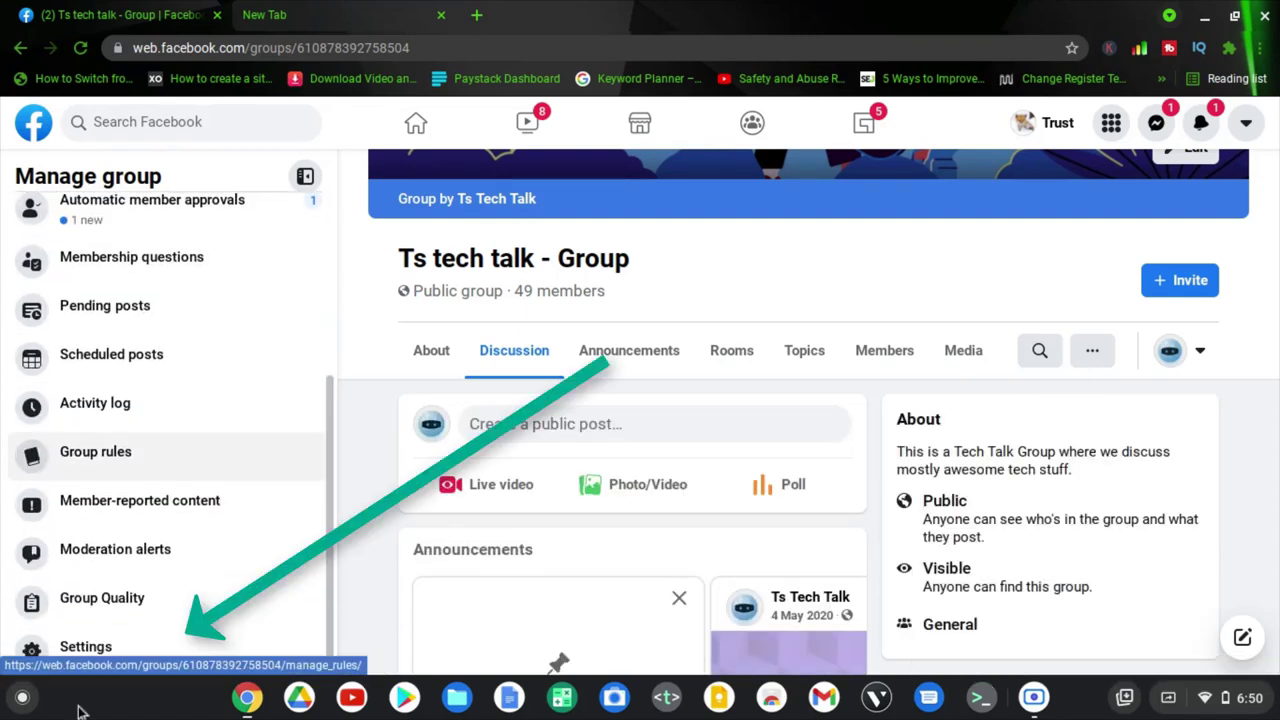
pyautogui.click(87, 648)
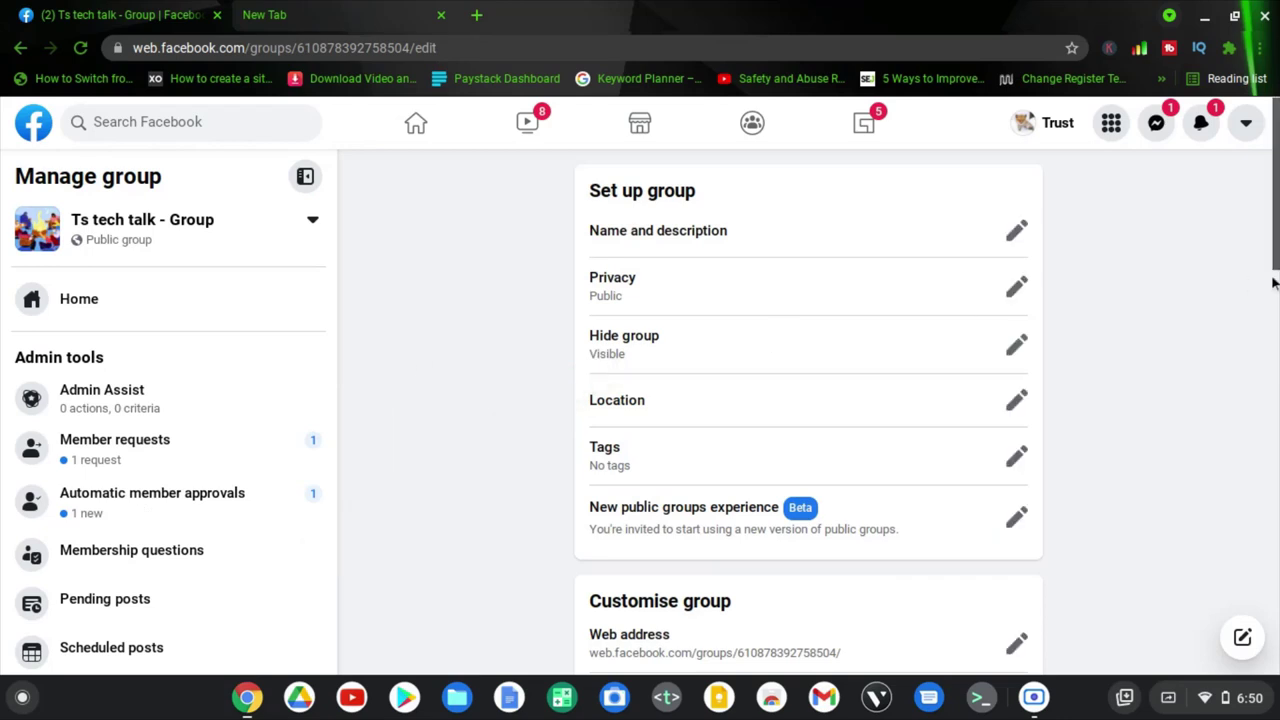
# Step: Scroll the group settings page down to the Manage membership section
pyautogui.scroll(-5, 842, 436)
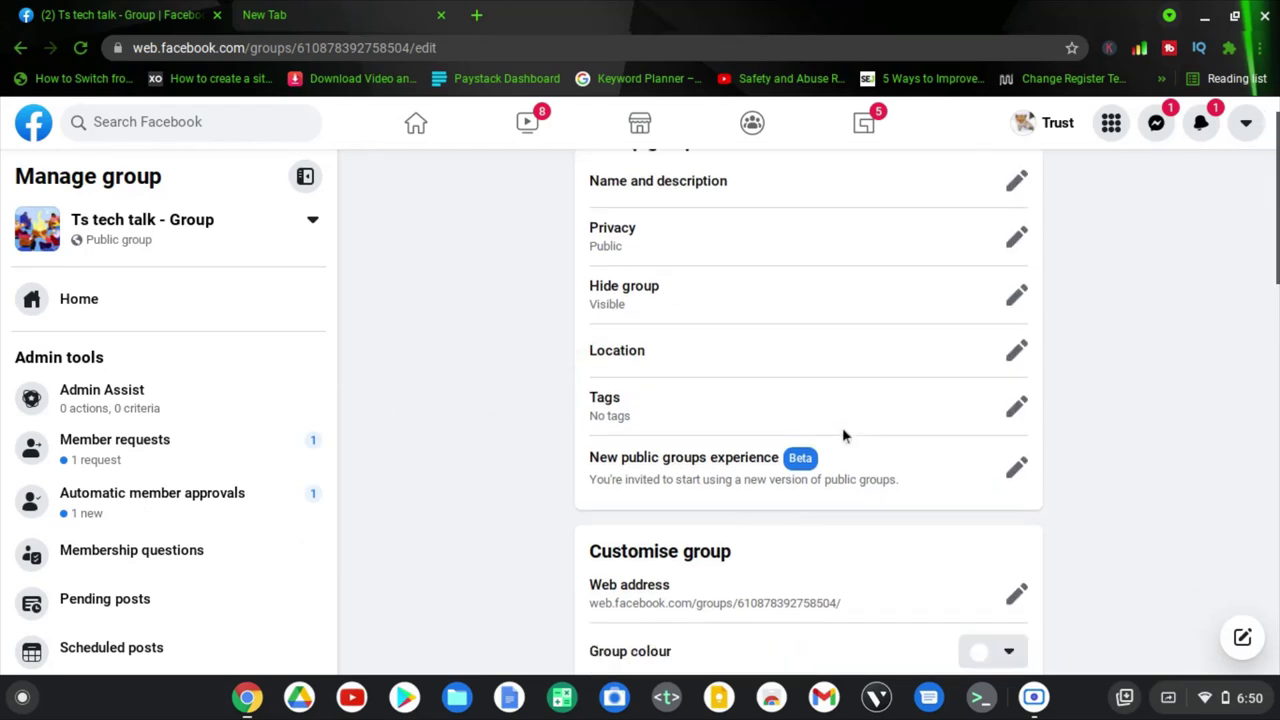
pyautogui.scroll(-5, 842, 427)
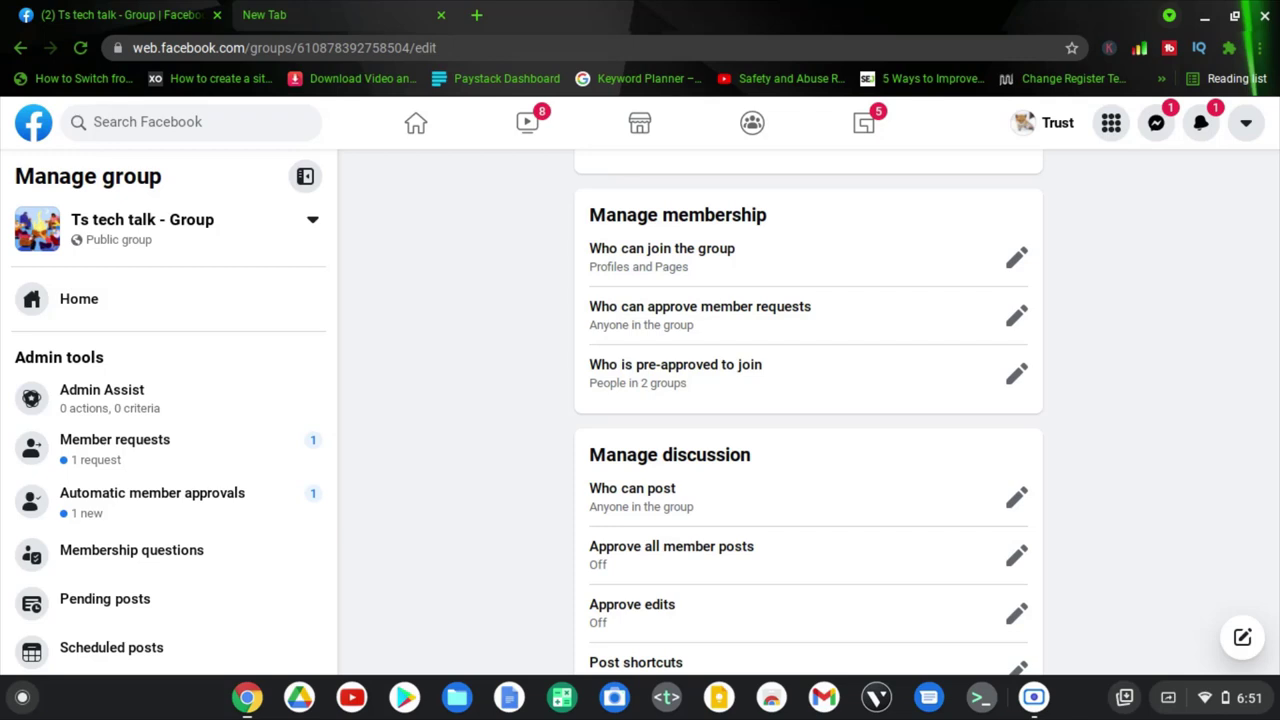
# Step: Set 'Who can approve member requests' to Only admins and moderators and save
pyautogui.click(1016, 316)
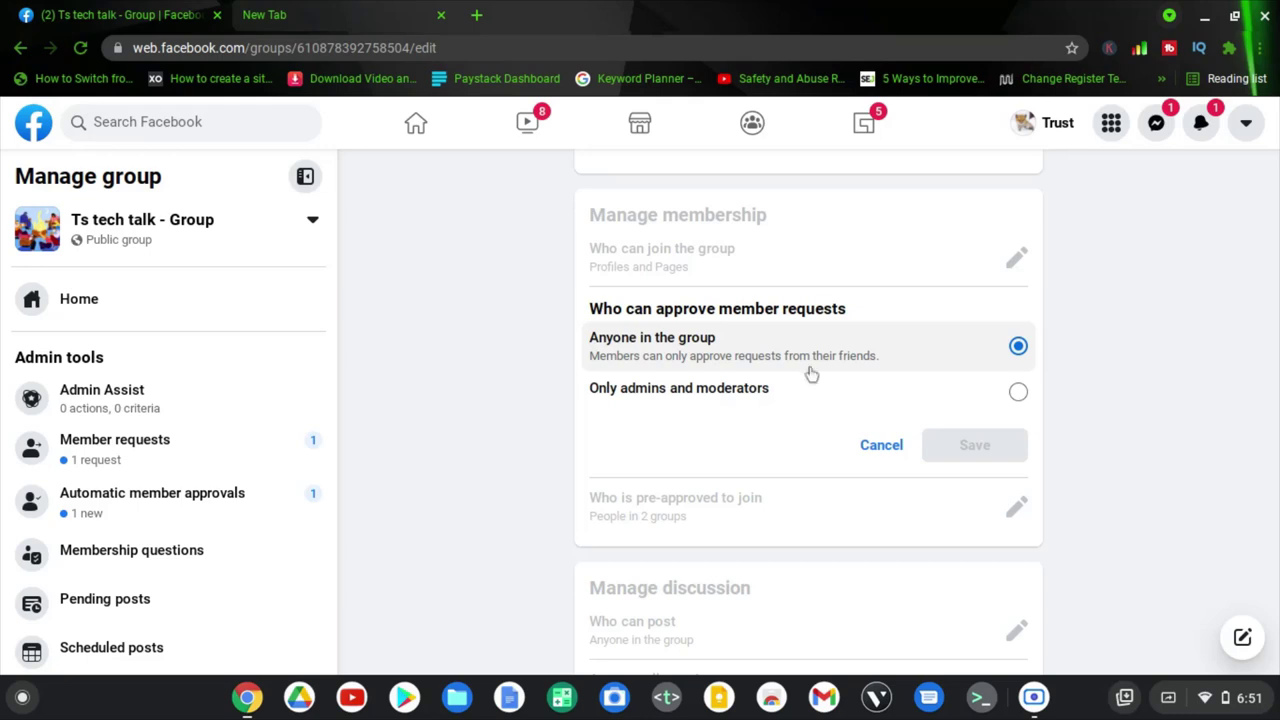
pyautogui.click(722, 404)
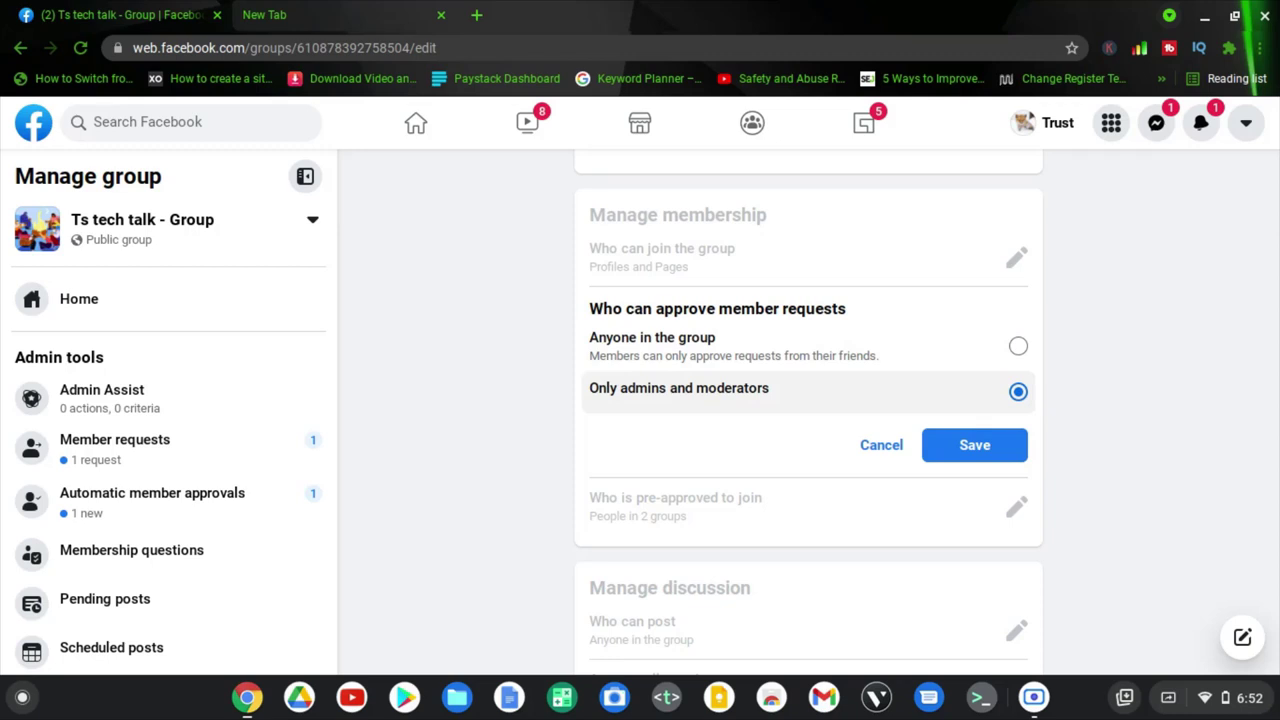
pyautogui.click(1018, 346)
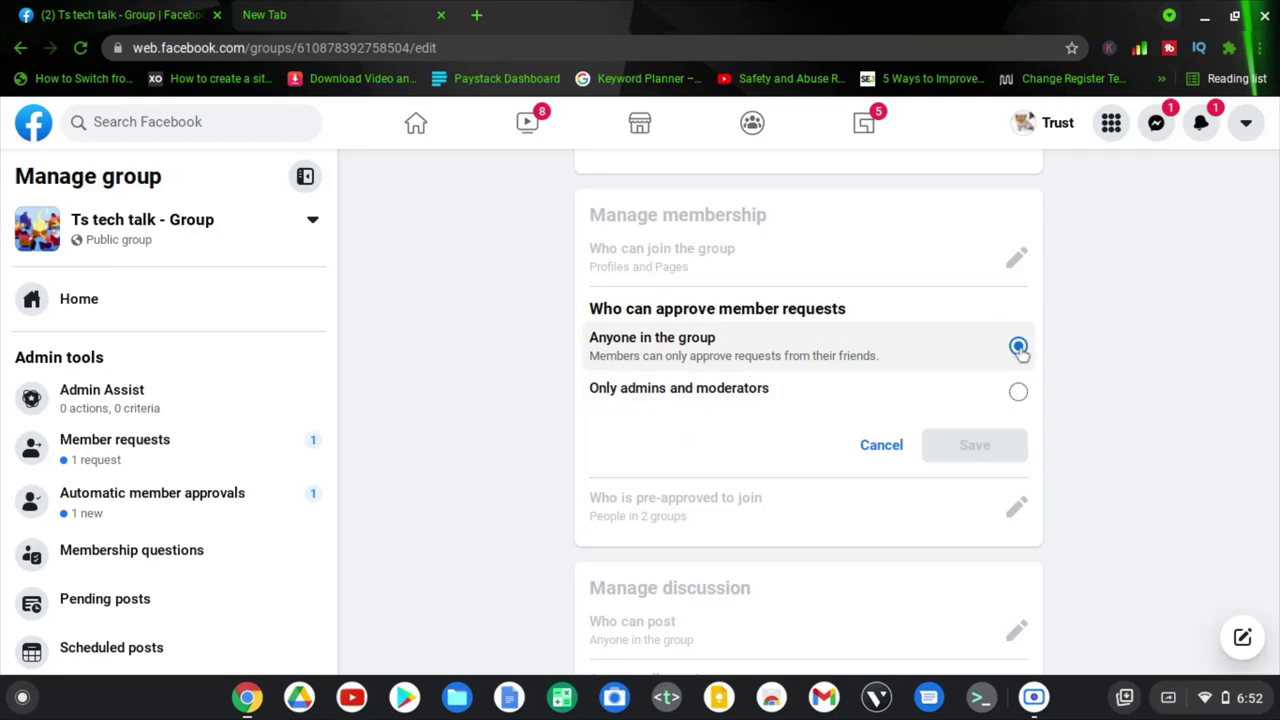
pyautogui.click(1018, 394)
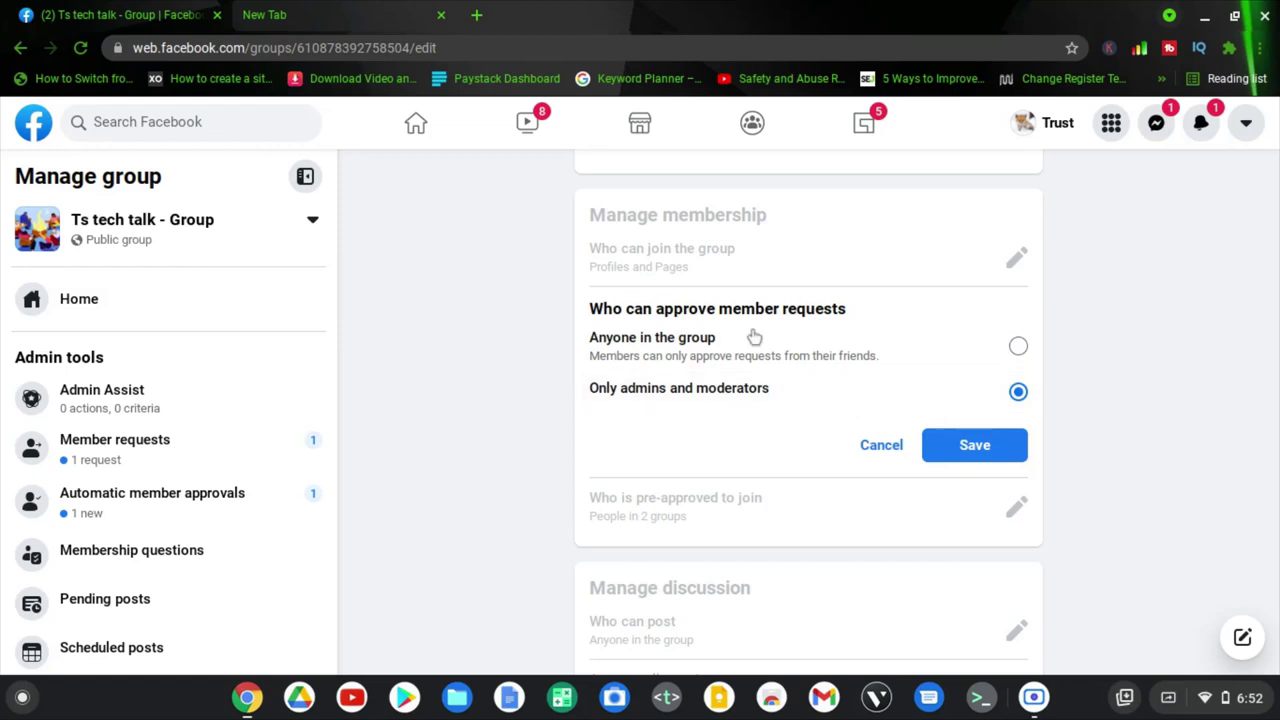
pyautogui.click(978, 448)
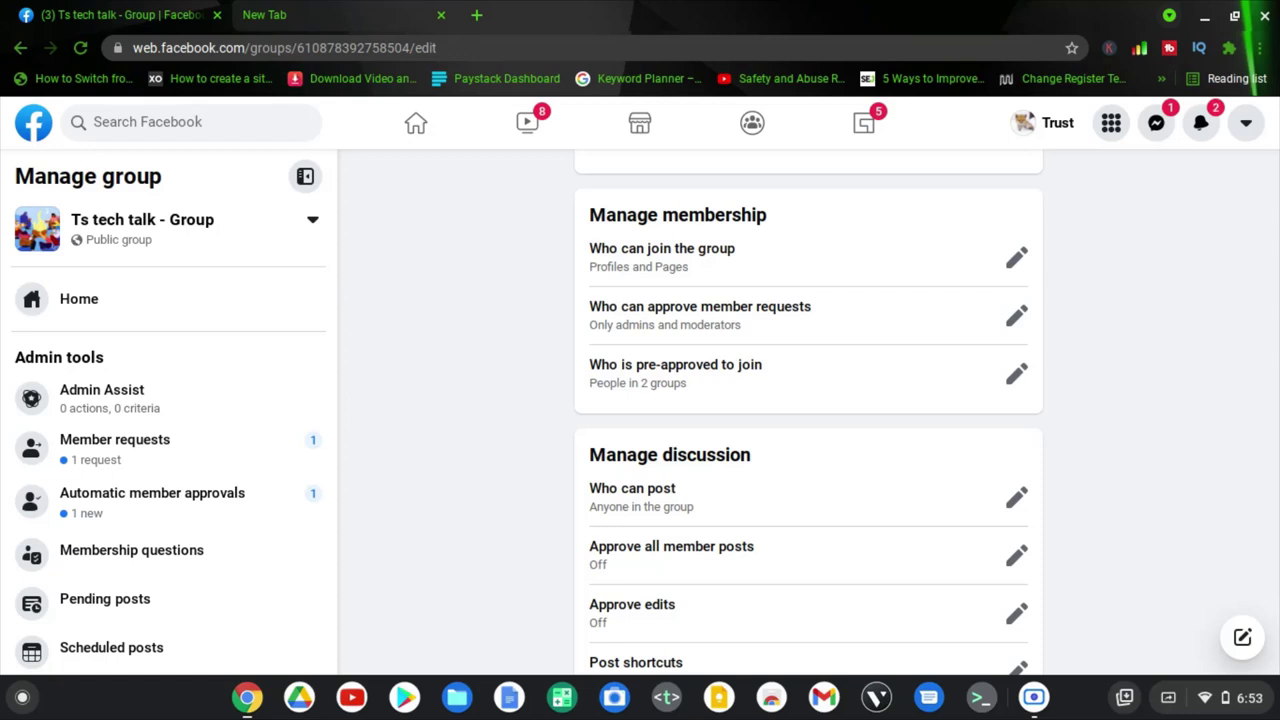
# Step: Open the pre-approved groups list, leaving Main Ts Tech and Question Group - TS TECH TALK checked
pyautogui.click(1016, 376)
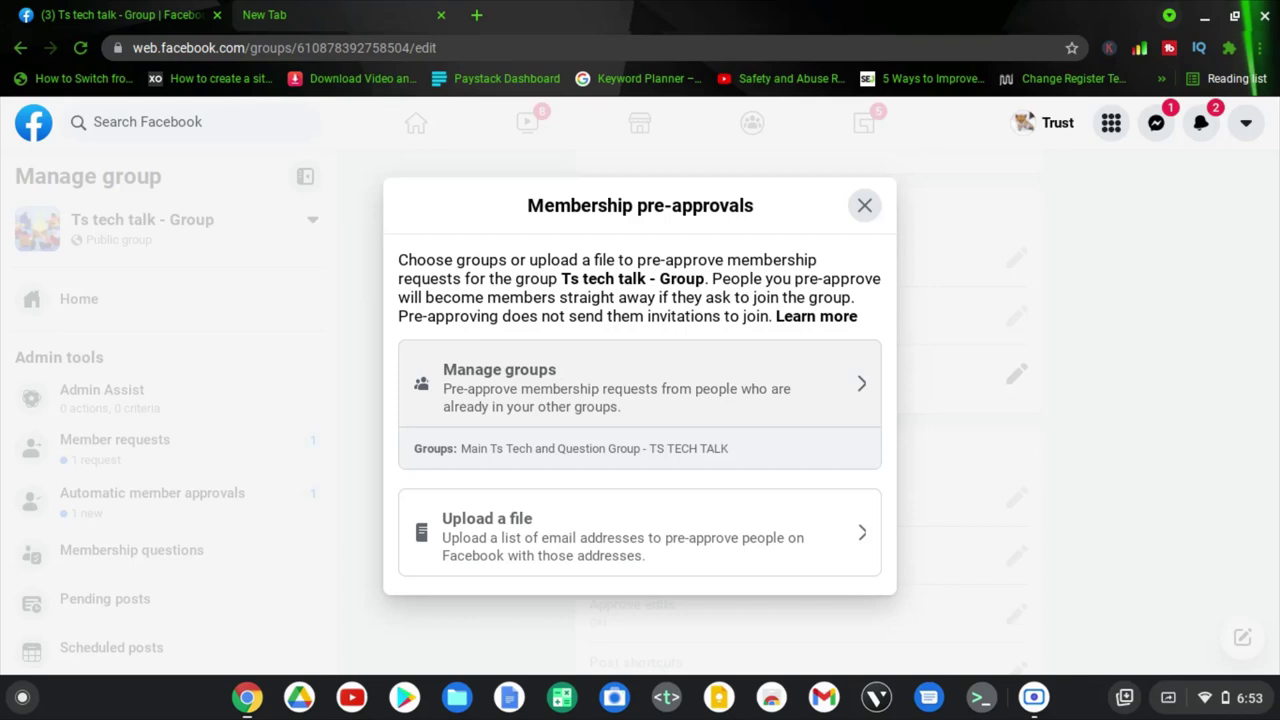
pyautogui.click(553, 386)
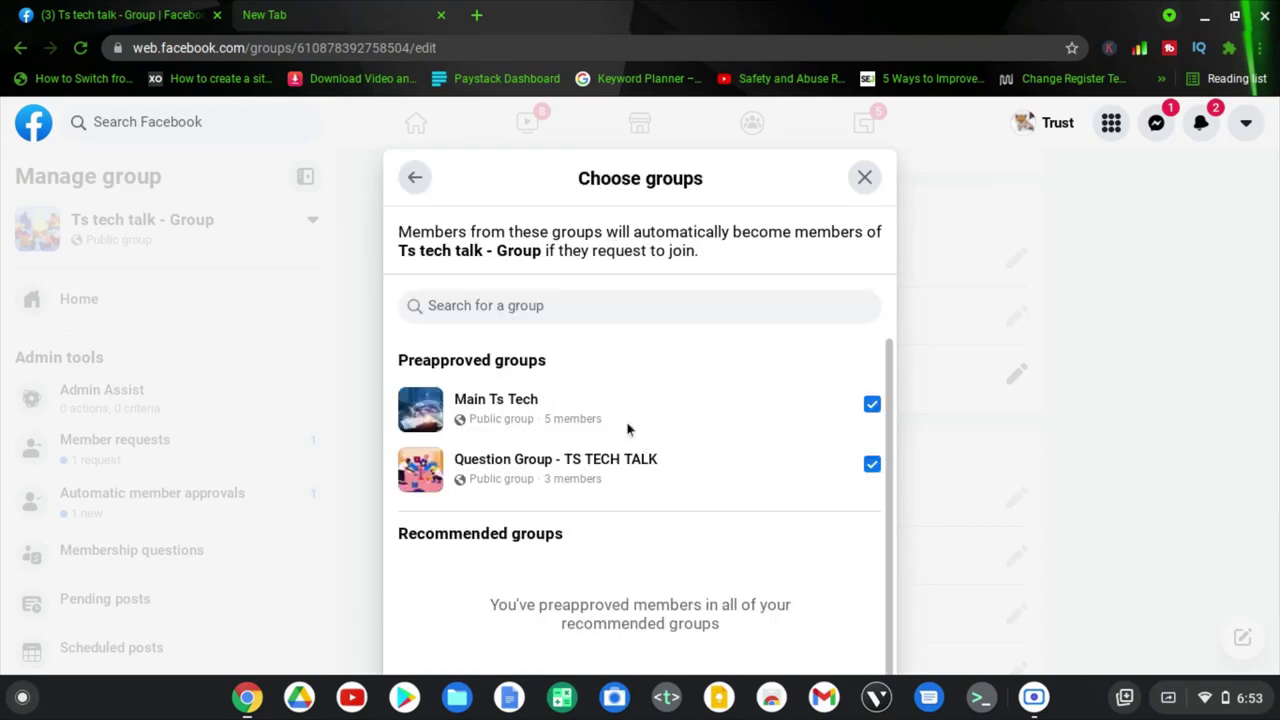
pyautogui.click(872, 405)
pyautogui.click(871, 466)
pyautogui.click(872, 404)
pyautogui.click(872, 464)
pyautogui.scroll(-1, 797, 427)
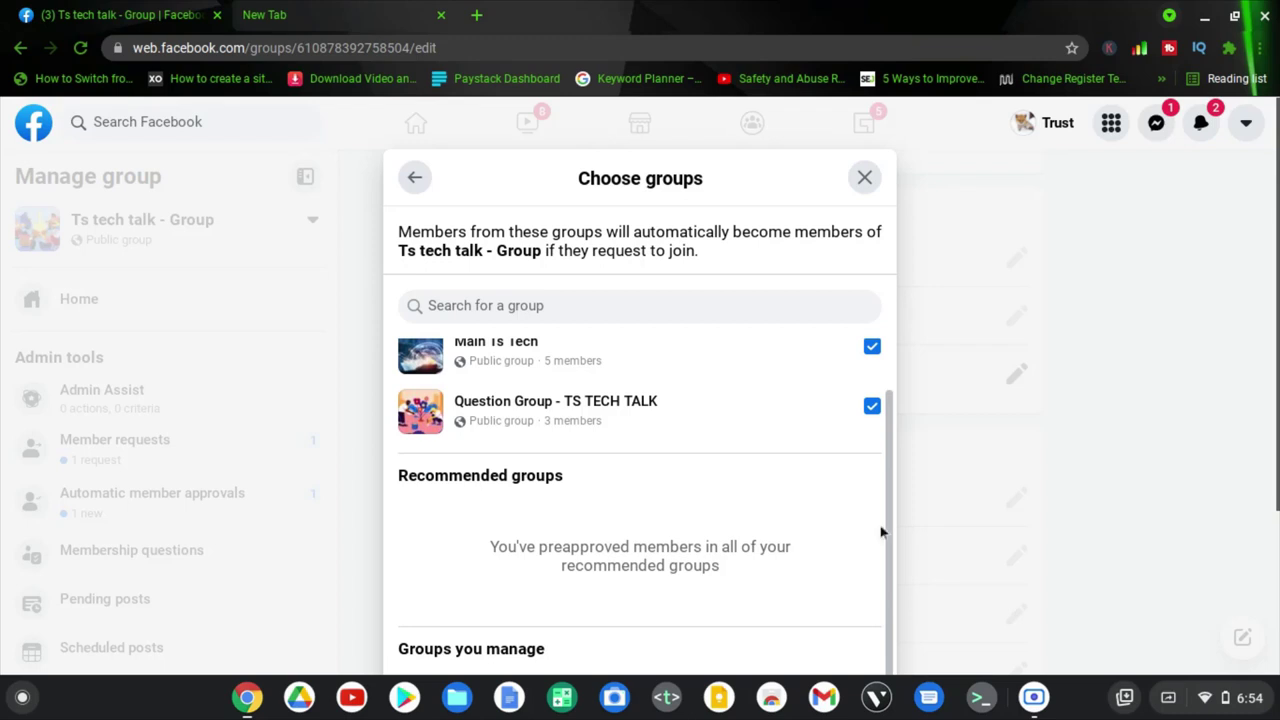
pyautogui.scroll(-3, 880, 528)
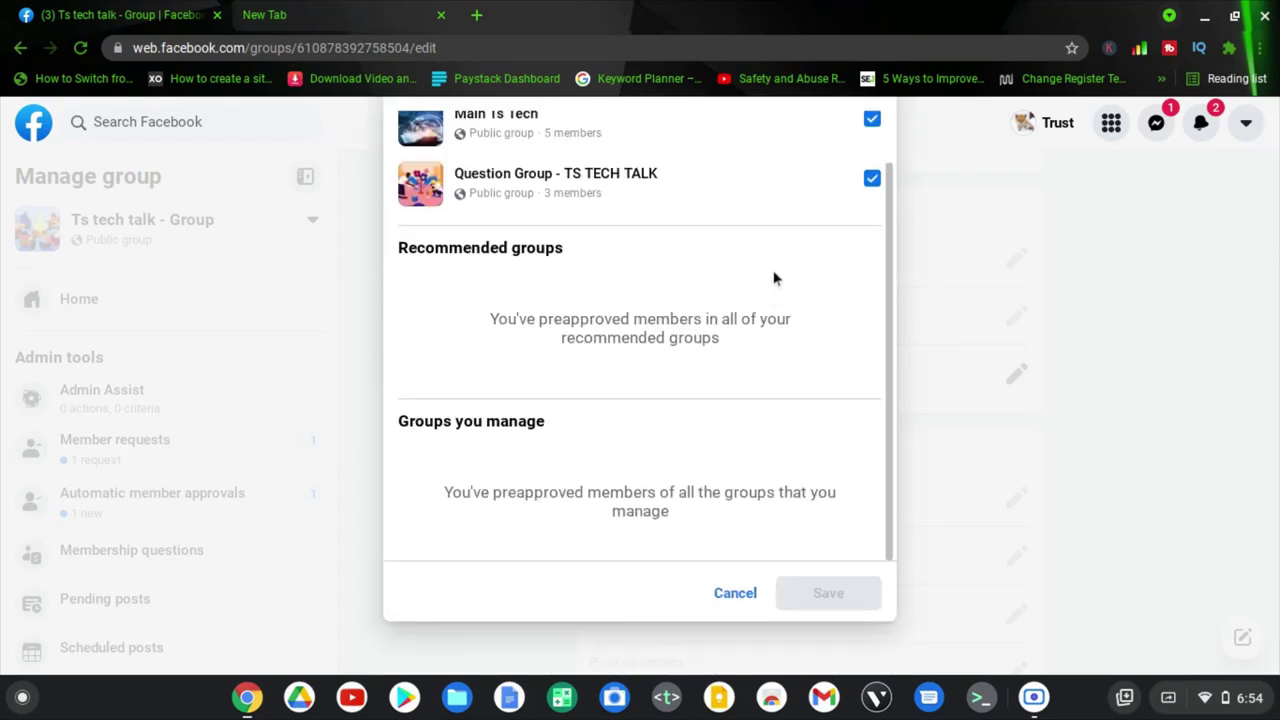
# Step: Uncheck Question Group - TS TECH TALK and save, leaving only Main Ts Tech pre-approved
pyautogui.click(872, 178)
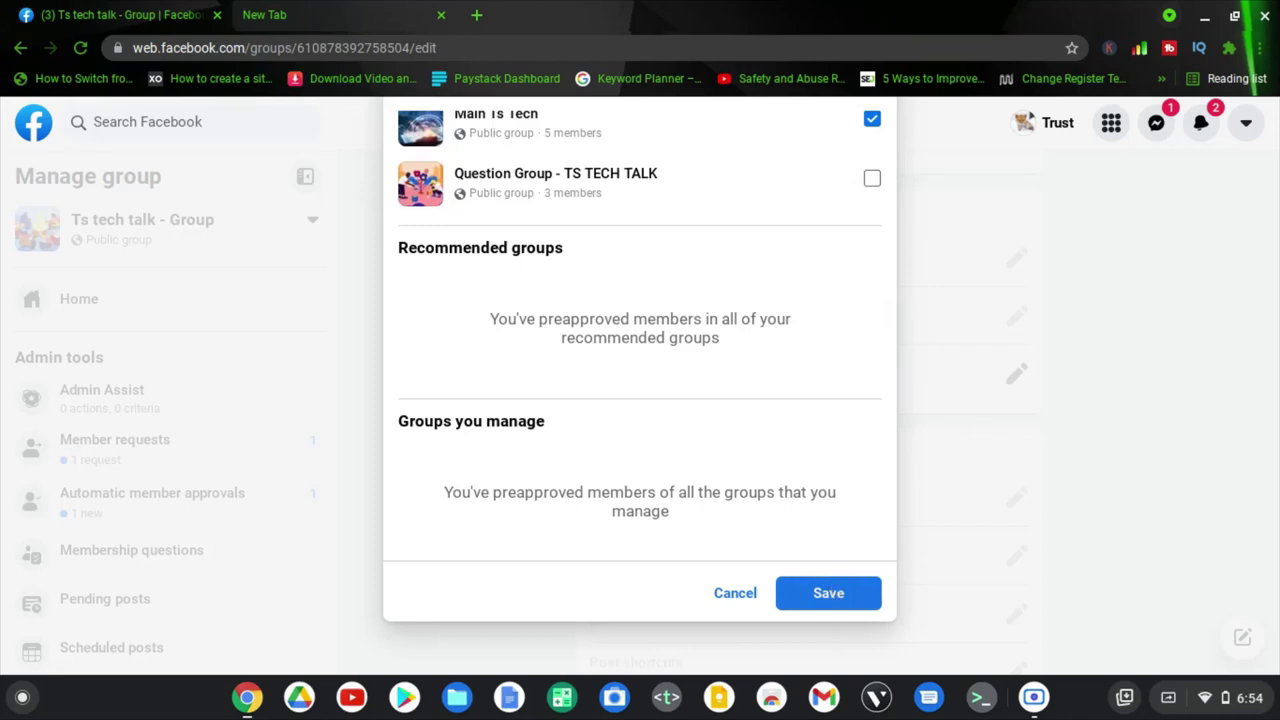
pyautogui.click(836, 589)
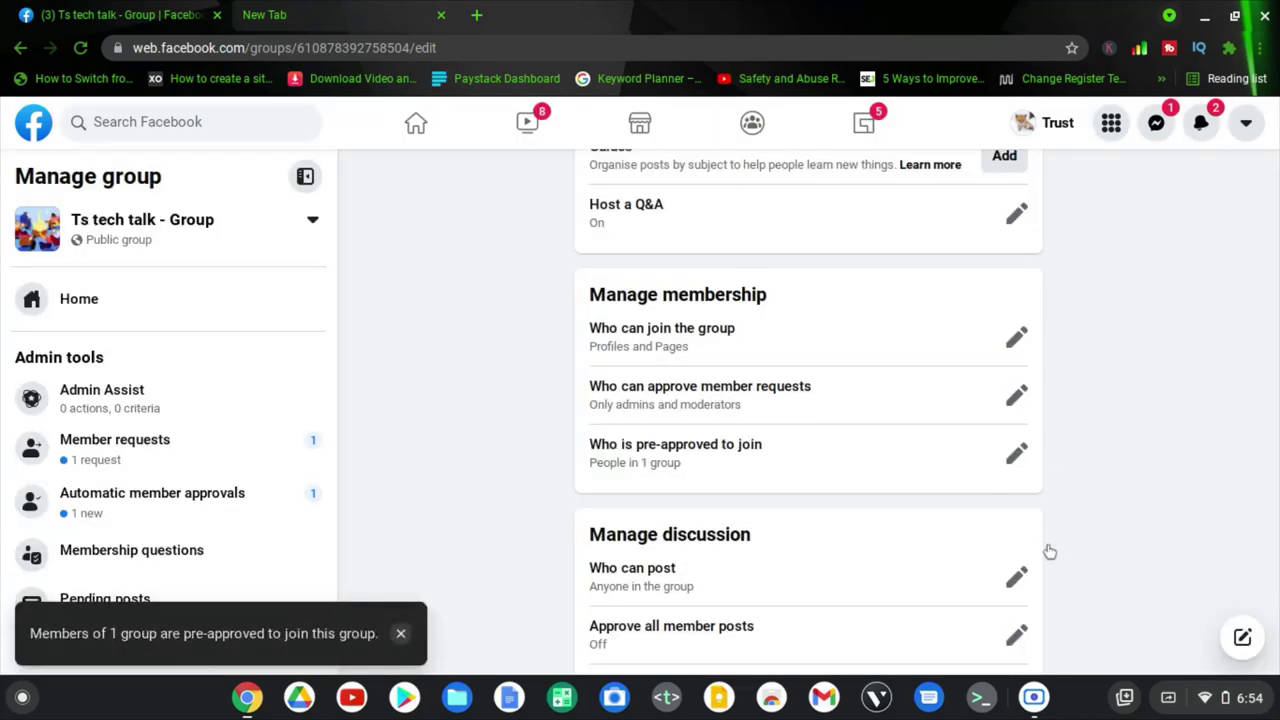
pyautogui.click(1015, 458)
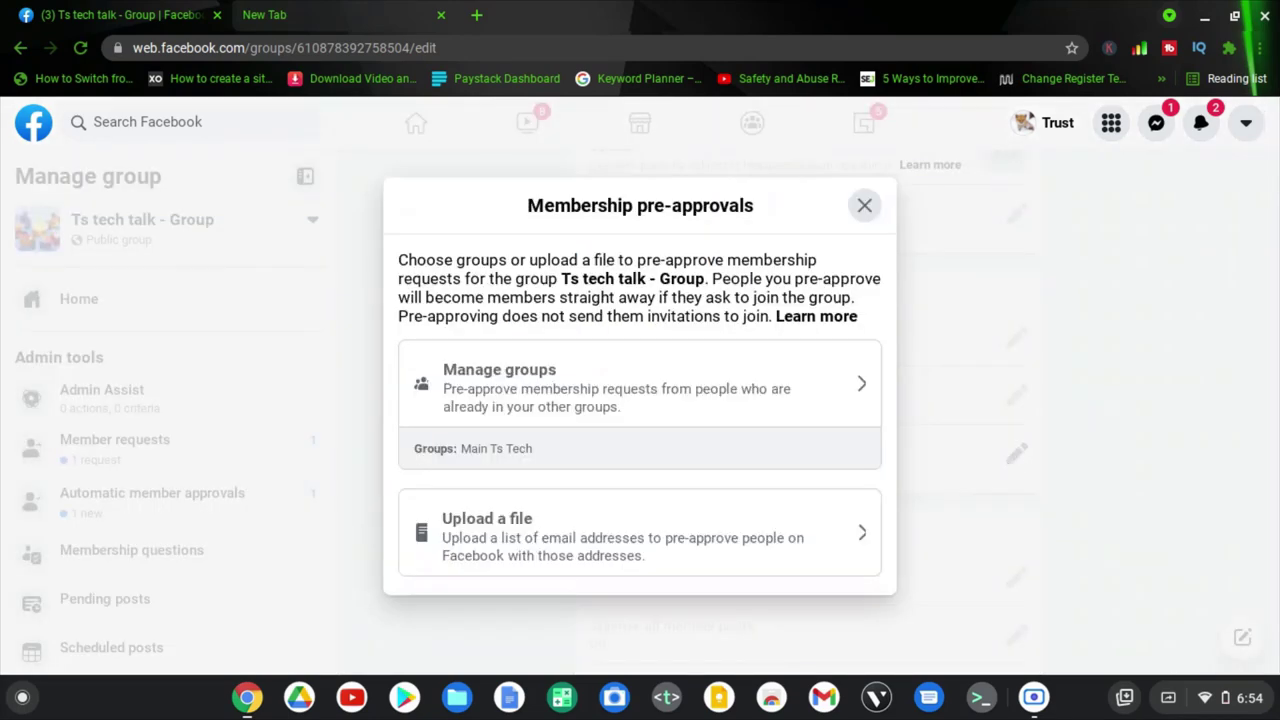
# Step: Re-check Question Group - TS TECH TALK under Manage groups and save, pre-approving both groups
pyautogui.click(669, 403)
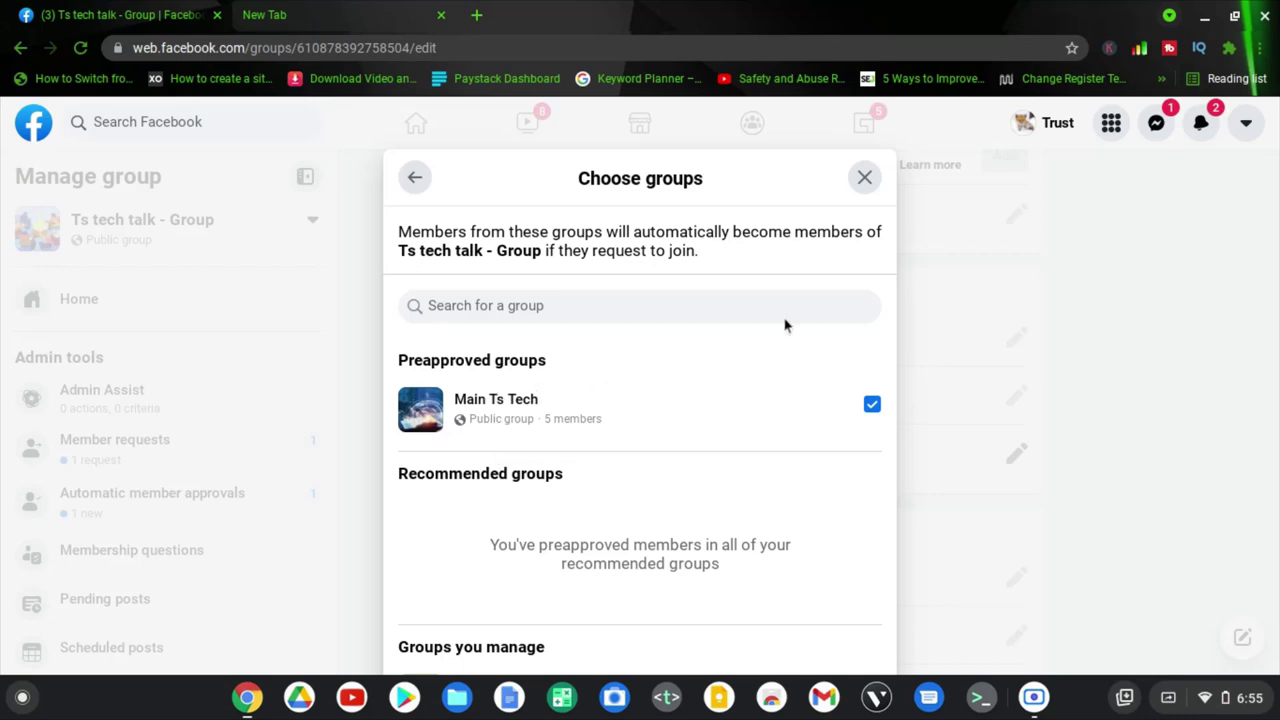
pyautogui.scroll(-3, 1163, 326)
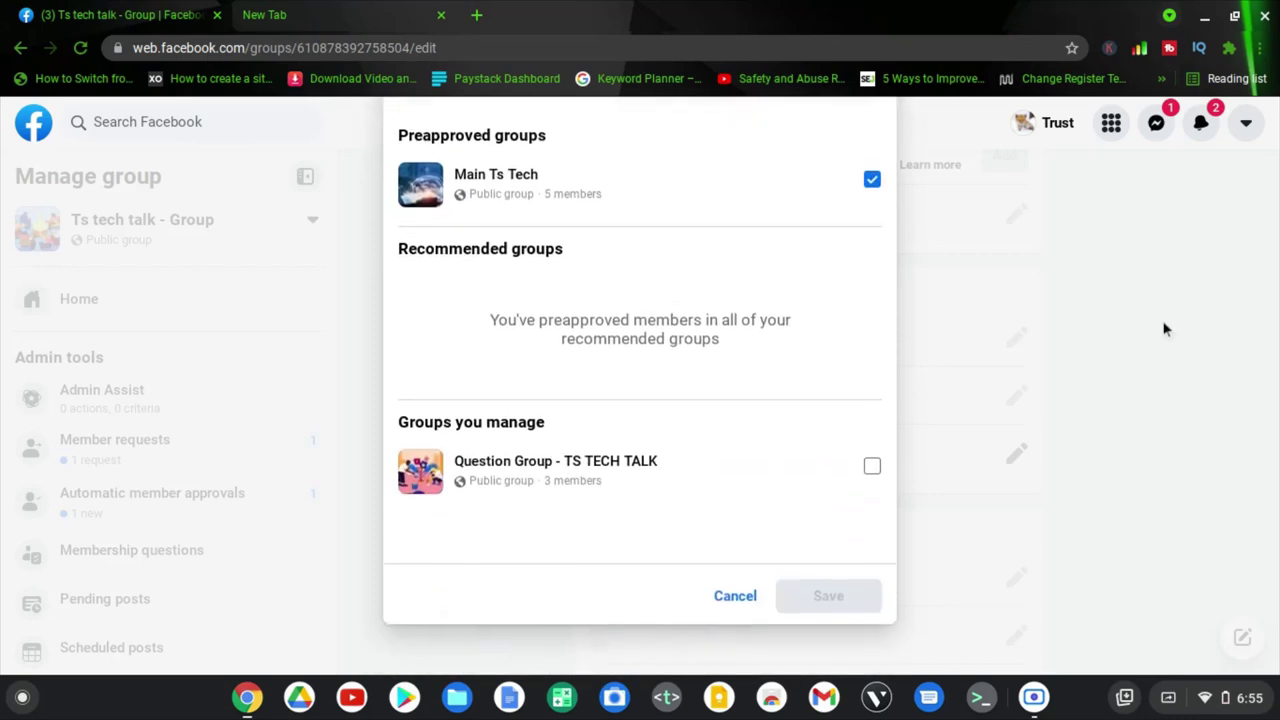
pyautogui.click(872, 466)
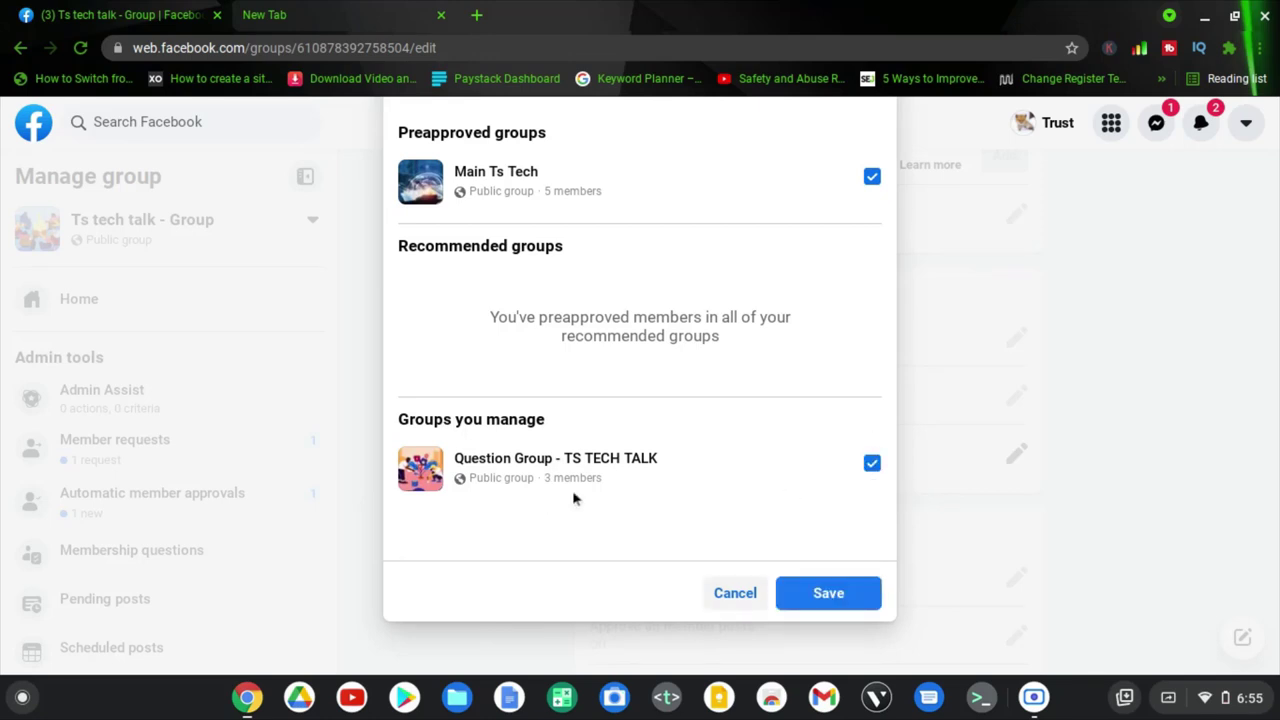
pyautogui.click(826, 593)
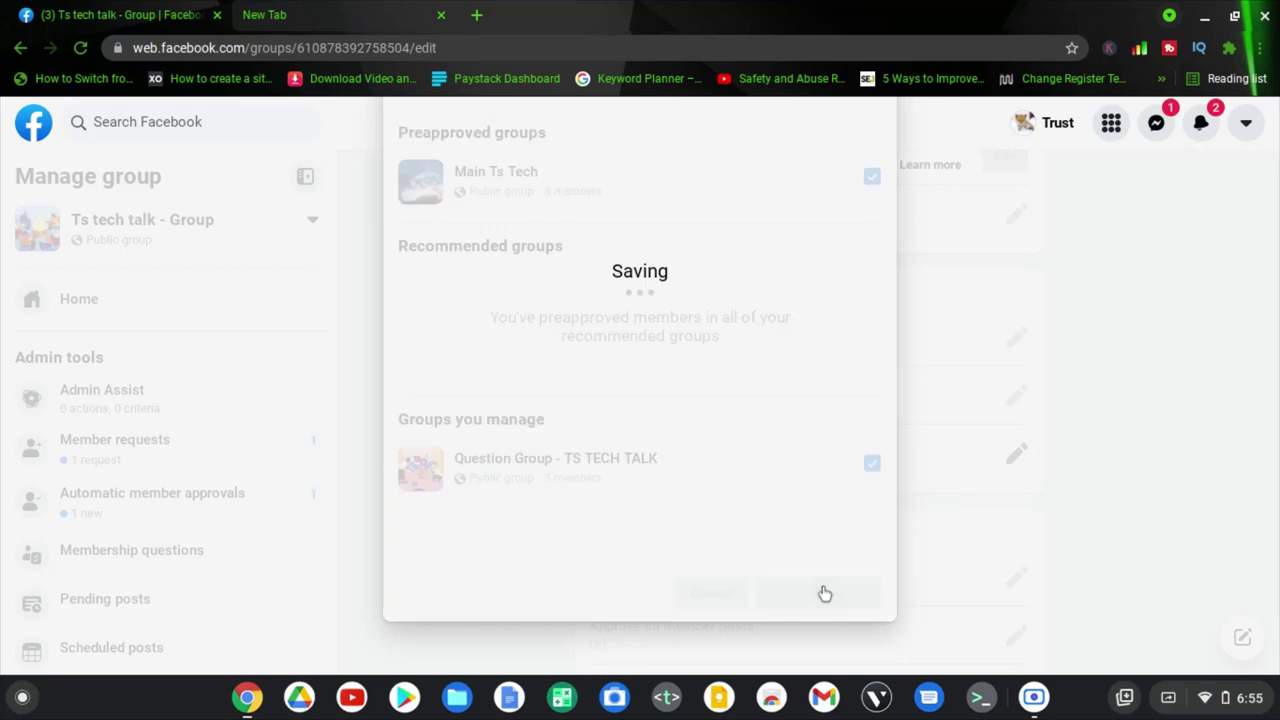
pyautogui.click(826, 593)
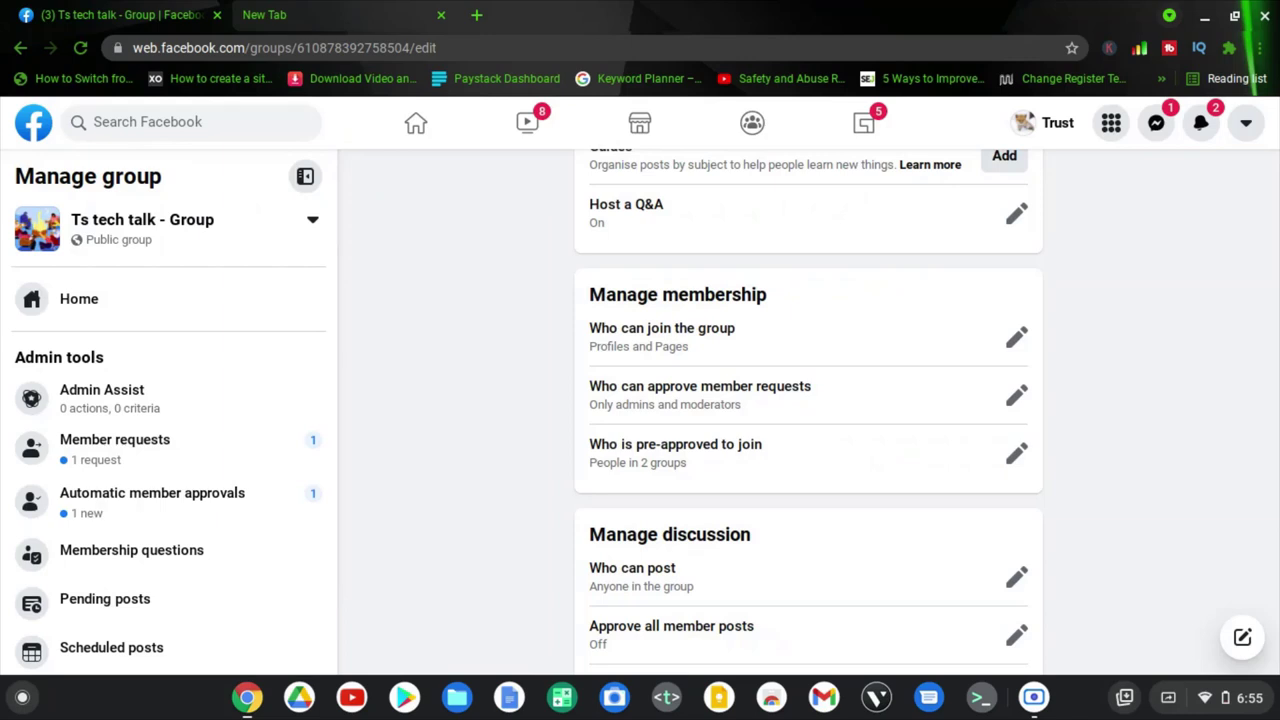
# Step: Go back to the Ts tech talk group's Home from the Manage group sidebar
pyautogui.click(90, 310)
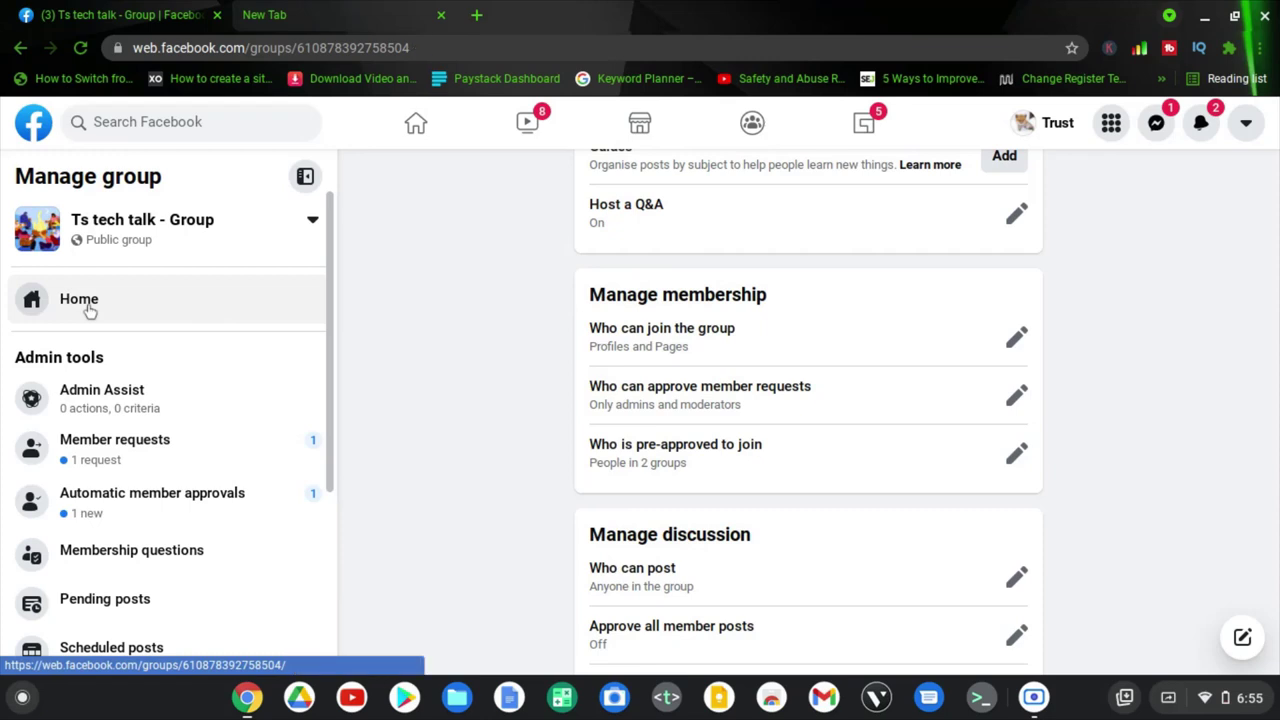